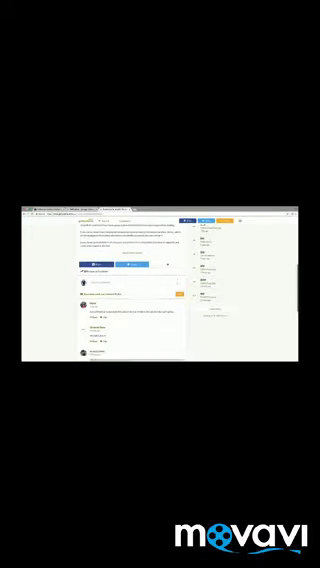
{"action": "scroll", "coordinate": [130, 290], "scroll_direction": "down", "scroll_amount": 1}
{"action": "scroll", "coordinate": [130, 290], "scroll_direction": "down", "scroll_amount": 1}
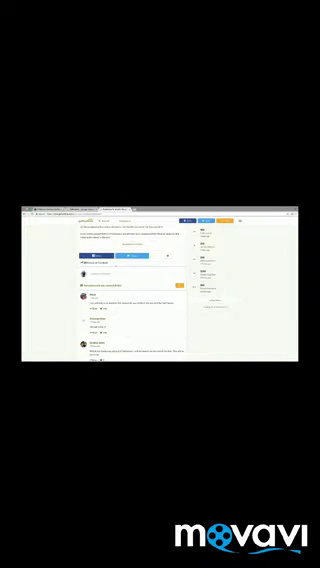
{"action": "scroll", "coordinate": [160, 285], "scroll_direction": "down", "scroll_amount": 1}
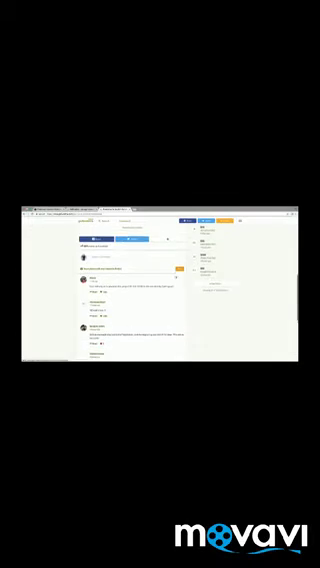
{"action": "scroll", "coordinate": [160, 285], "scroll_direction": "up", "scroll_amount": 4}
{"action": "scroll", "coordinate": [160, 285], "scroll_direction": "up", "scroll_amount": 5}
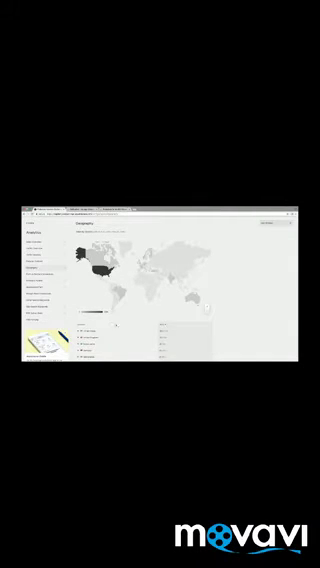
{"action": "scroll", "coordinate": [116, 325], "scroll_direction": "down", "scroll_amount": 5}
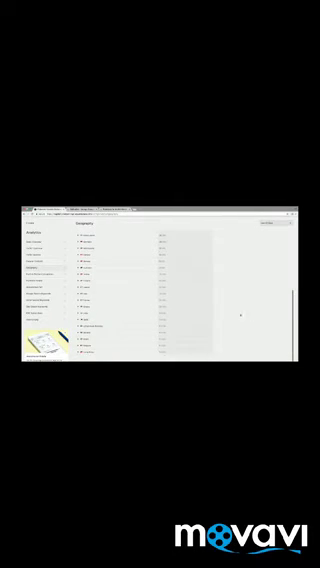
{"action": "scroll", "coordinate": [150, 358], "scroll_direction": "down", "scroll_amount": 3}
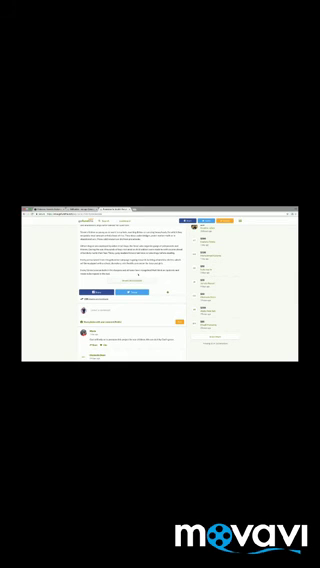
{"action": "scroll", "coordinate": [160, 290], "scroll_direction": "down", "scroll_amount": 2}
{"action": "scroll", "coordinate": [160, 290], "scroll_direction": "up", "scroll_amount": 2}
{"action": "scroll", "coordinate": [160, 290], "scroll_direction": "up", "scroll_amount": 2}
{"action": "scroll", "coordinate": [160, 290], "scroll_direction": "up", "scroll_amount": 1}
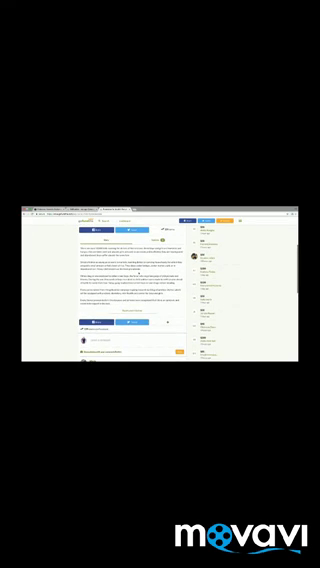